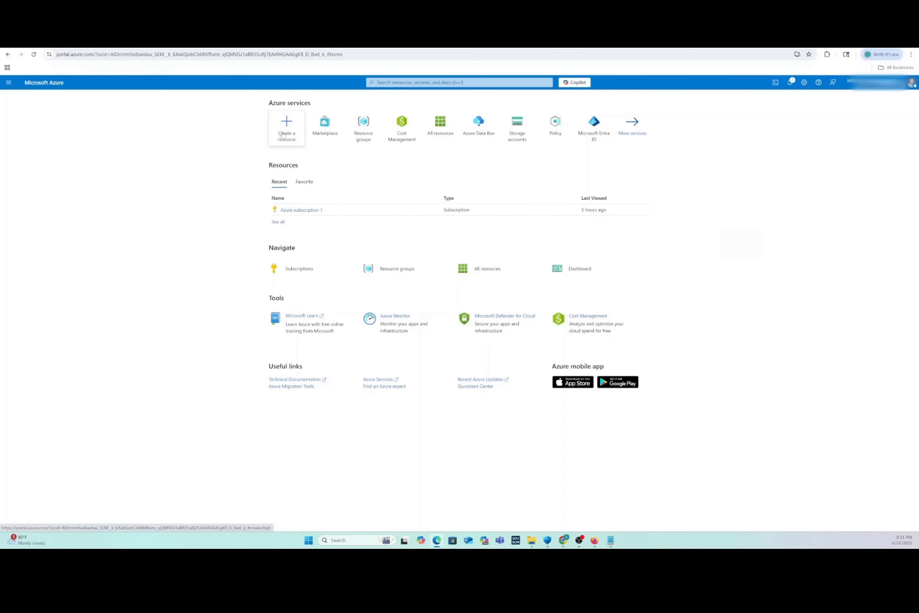
pyautogui.click(378, 82)
pyautogui.write('vm')
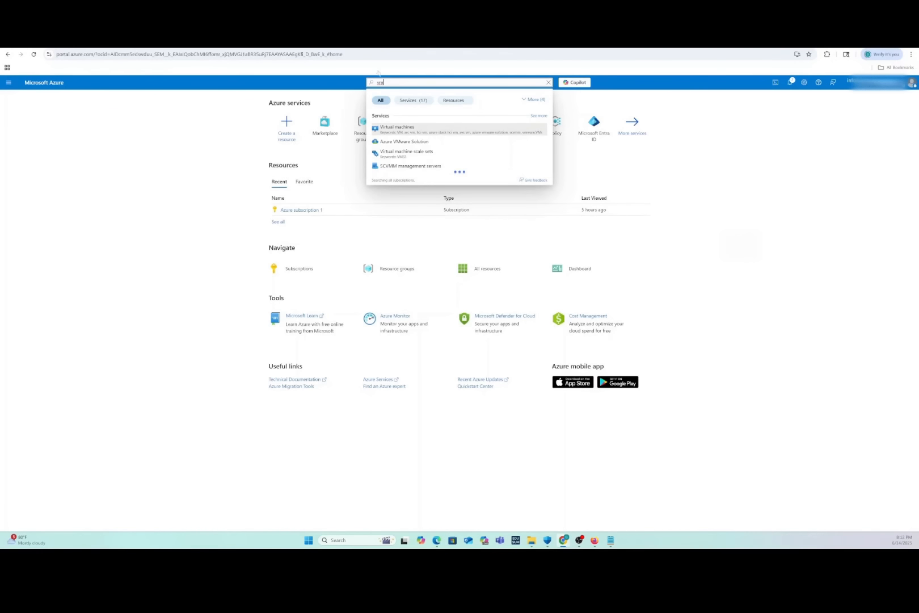
pyautogui.click(409, 128)
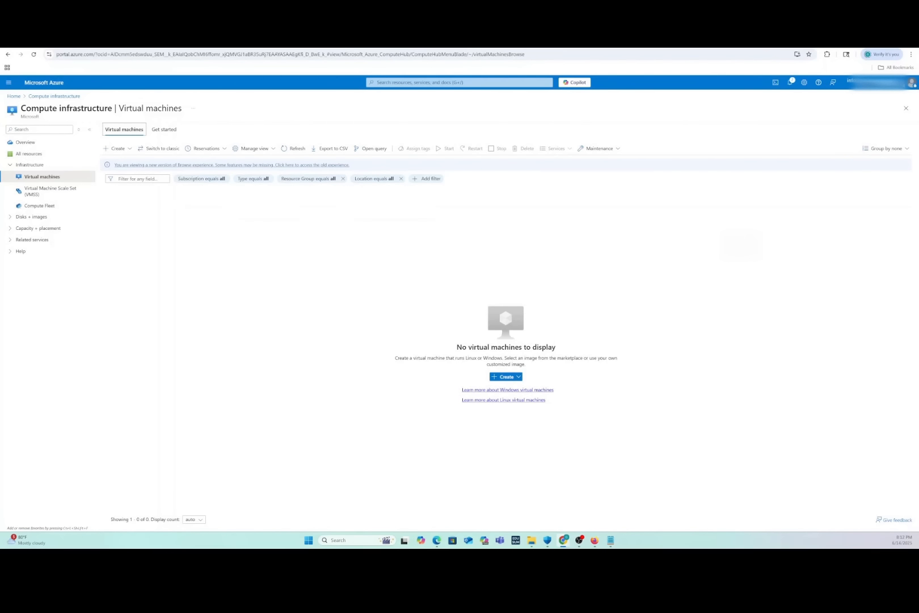
pyautogui.click(14, 97)
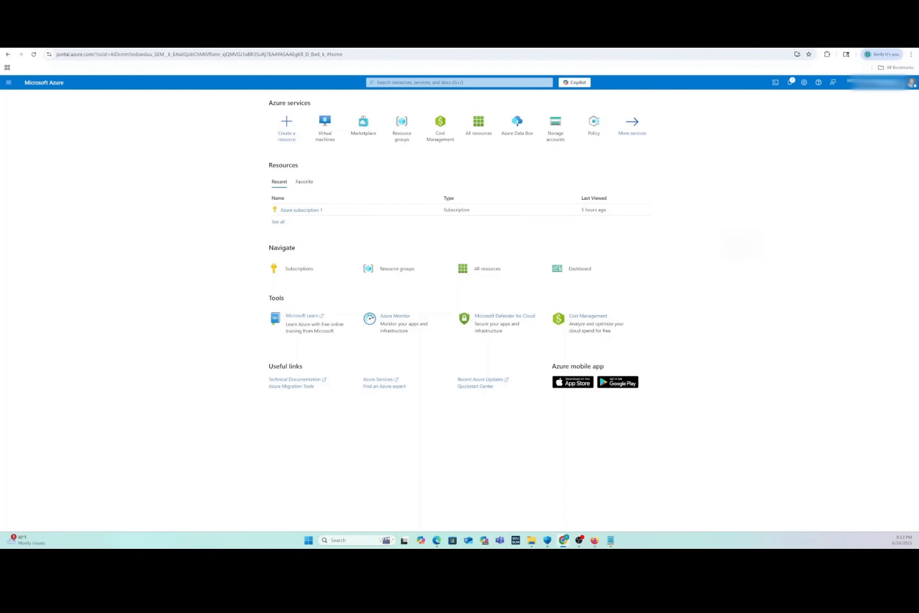
# Start creating a new virtual machine from the Virtual machines service
pyautogui.moveTo(321, 139)
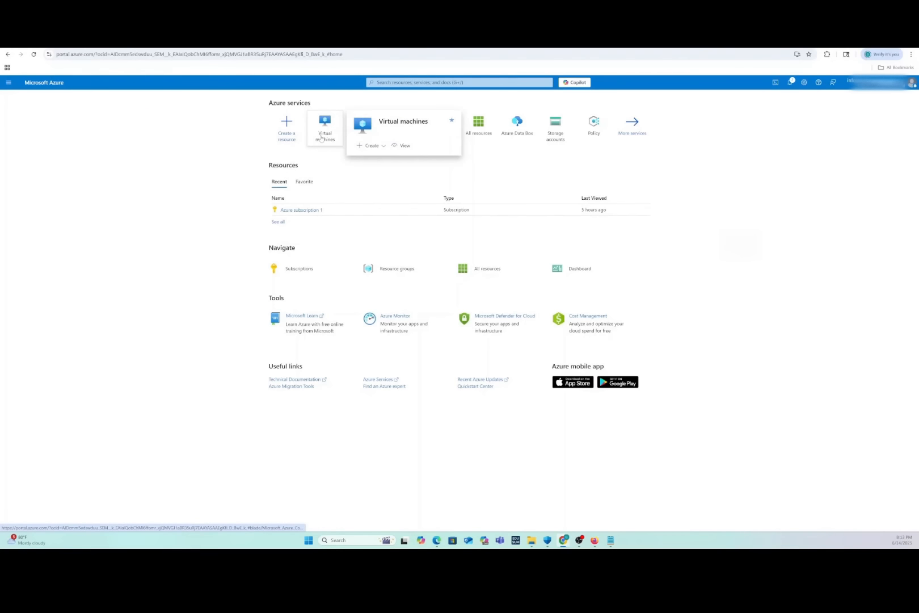
pyautogui.click(361, 146)
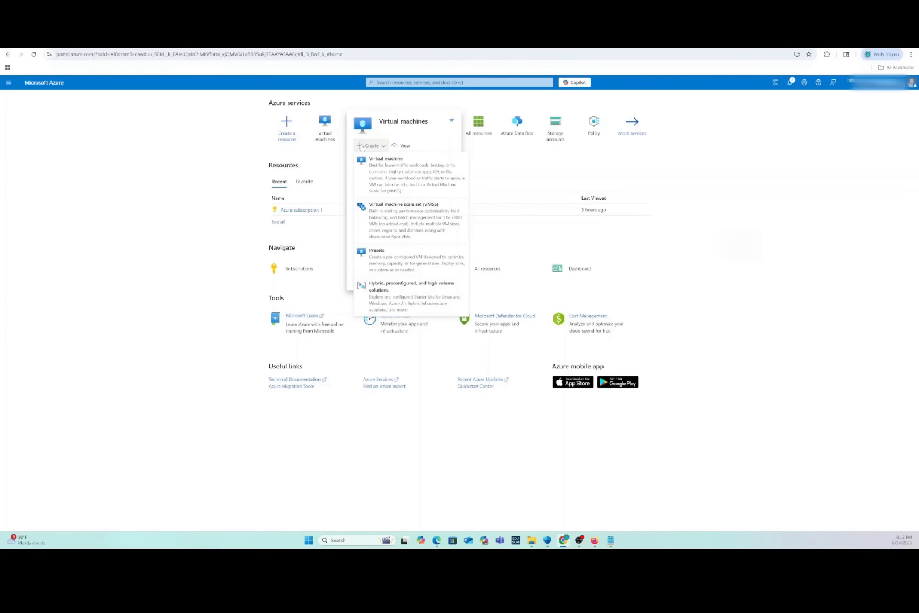
pyautogui.click(384, 168)
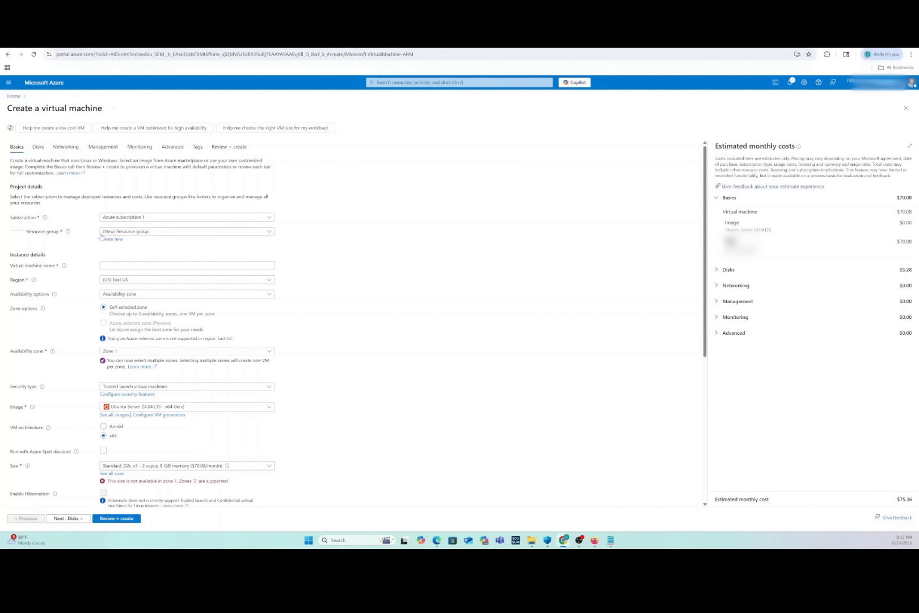
# Name the virtual machine wazuhSEIM
pyautogui.click(104, 265)
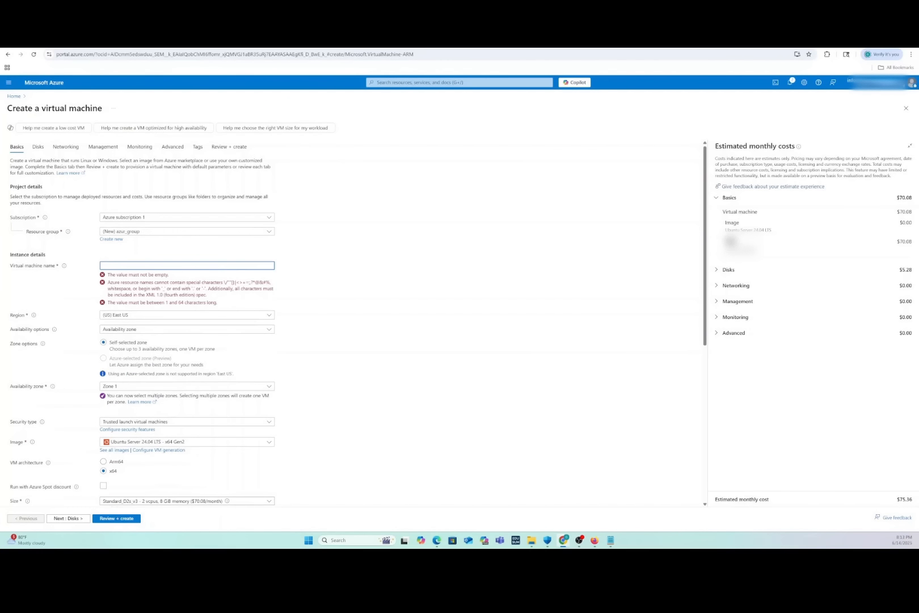
pyautogui.write('wazuhSEIM')
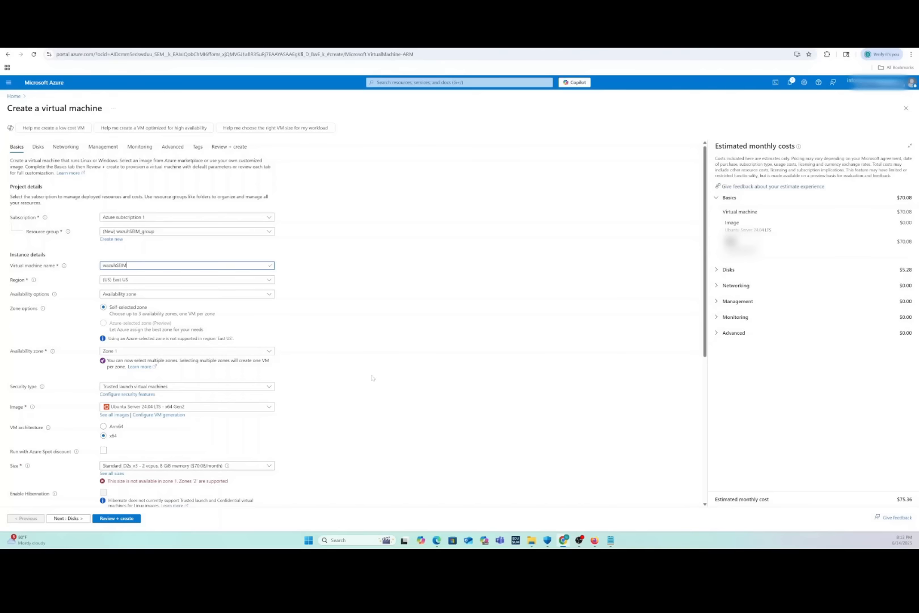
pyautogui.scroll(-2, 372, 377)
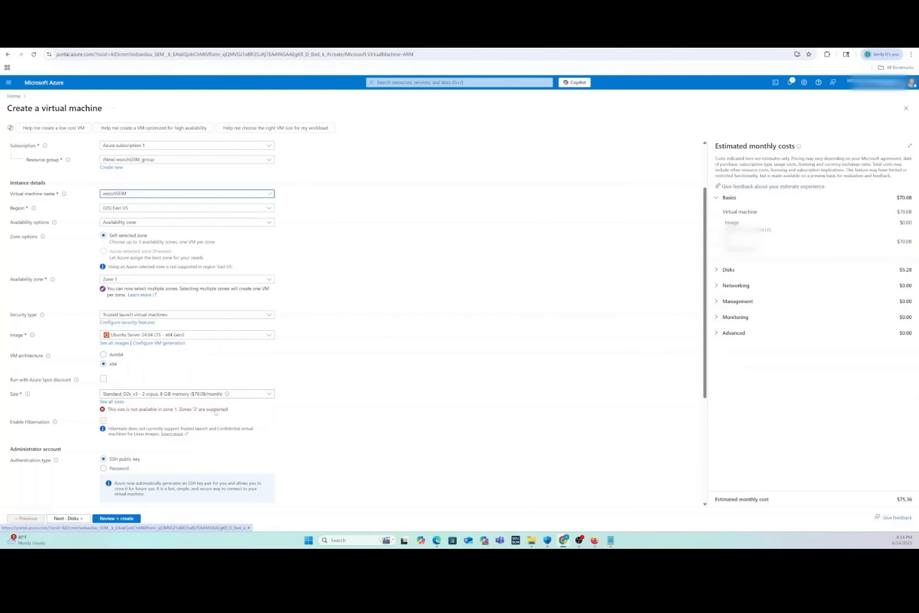
pyautogui.scroll(-3, 264, 378)
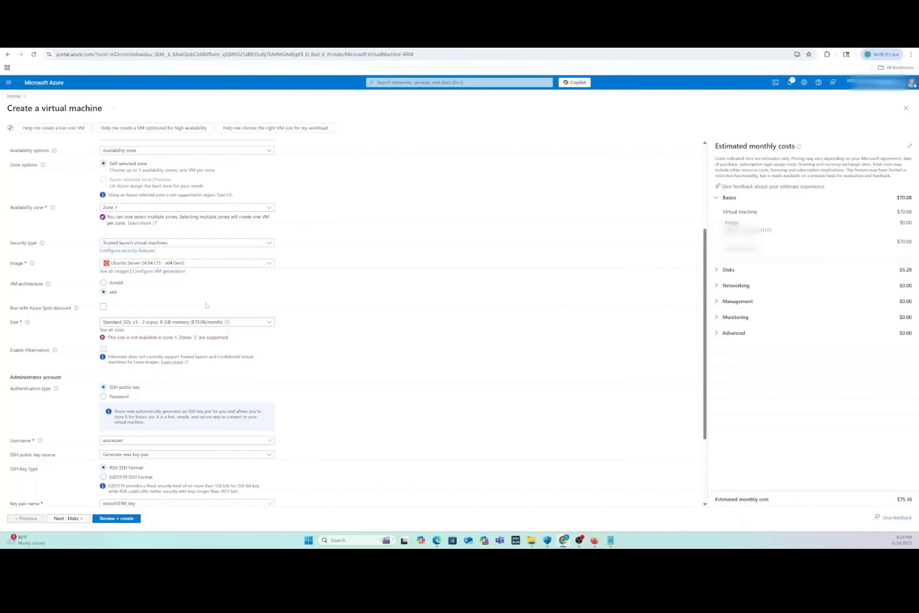
pyautogui.scroll(1, 263, 293)
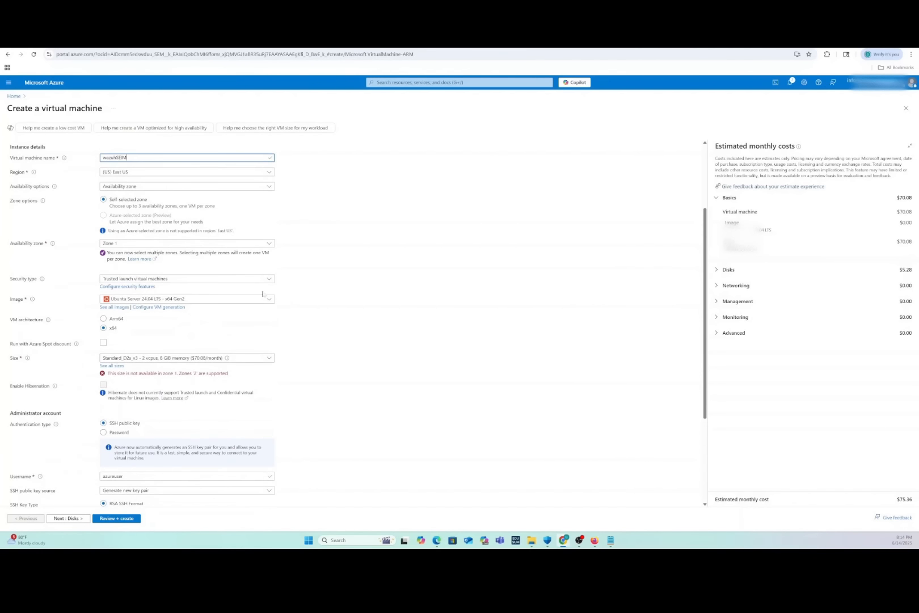
# Set the availability zone to Zone 2 only
pyautogui.click(136, 244)
pyautogui.click(106, 265)
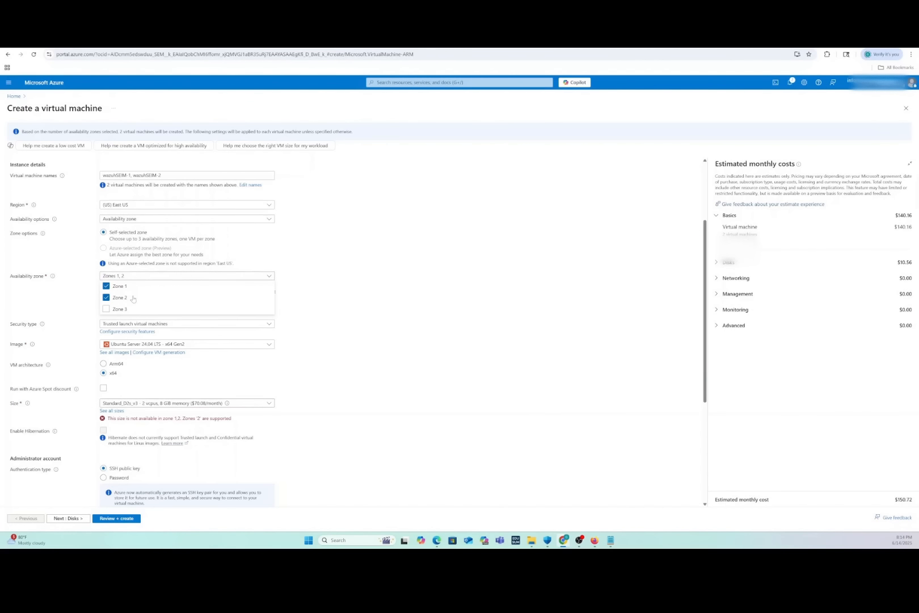
pyautogui.click(106, 287)
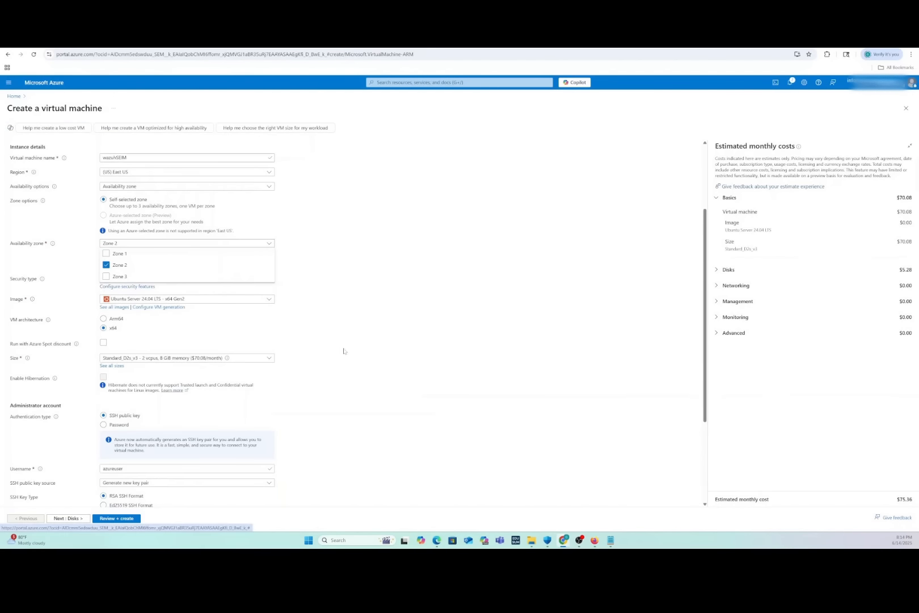
pyautogui.click(354, 375)
# Switch the administrator account's authentication type to Password
pyautogui.scroll(-2, 354, 377)
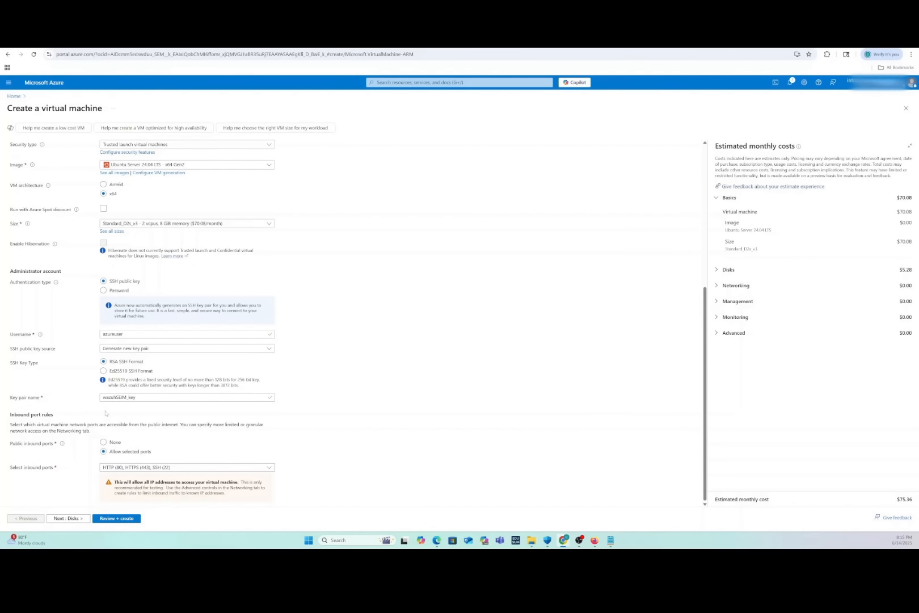
pyautogui.scroll(1, 106, 413)
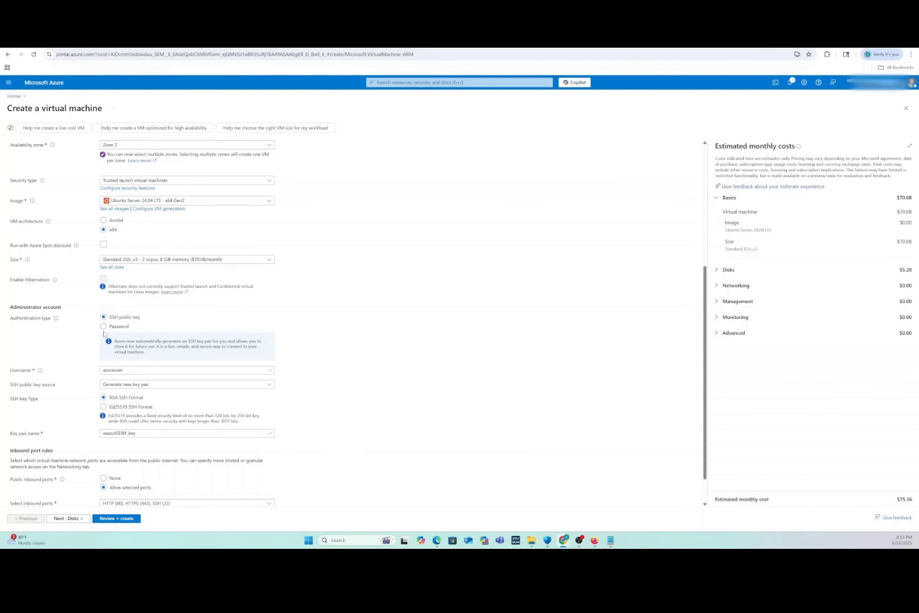
pyautogui.click(104, 327)
pyautogui.scroll(1, 104, 327)
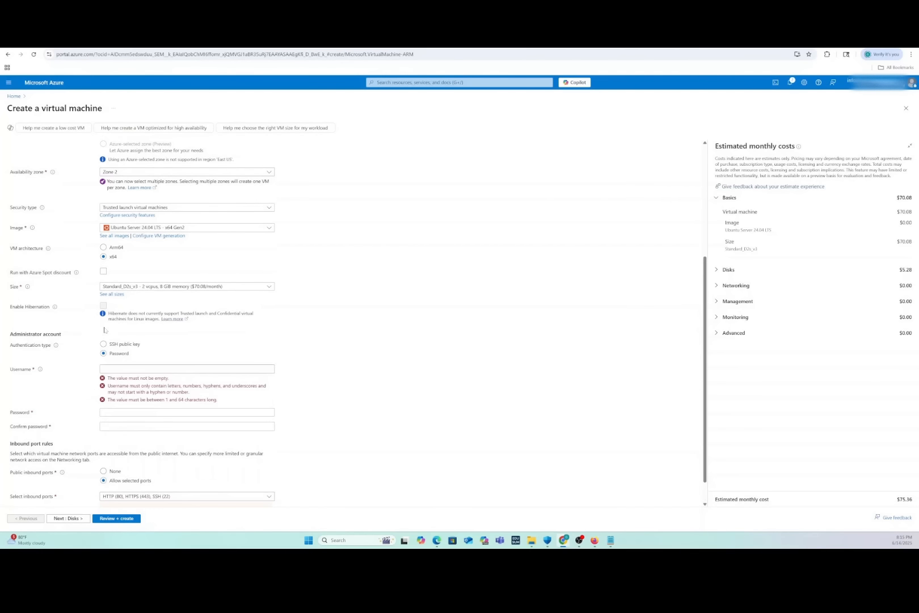
# Set the administrator username to azureuser and enter the account password and its confirmation
pyautogui.click(164, 368)
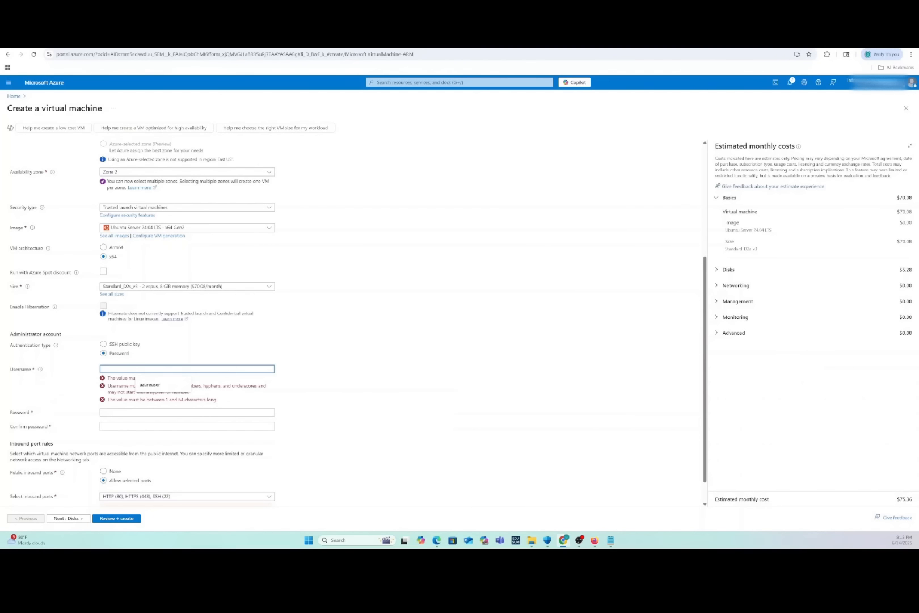
pyautogui.write('azureuser')
pyautogui.press('Tab')
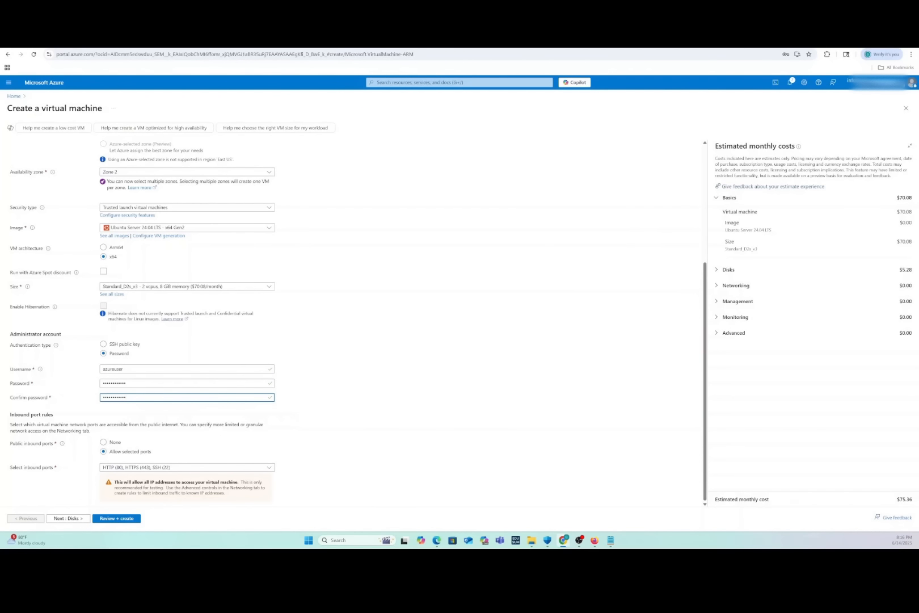
# Review the virtual machine settings and create the virtual machine
pyautogui.click(110, 521)
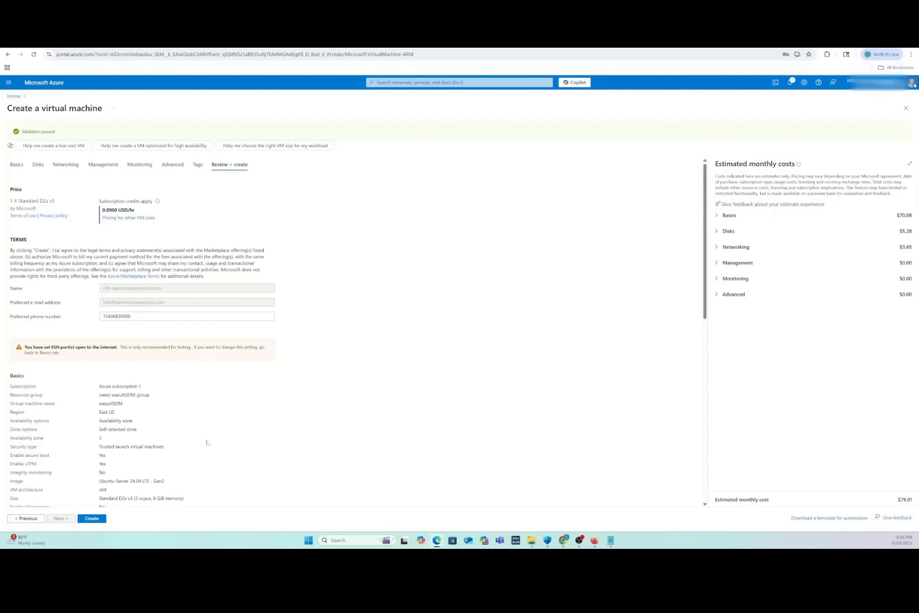
pyautogui.scroll(-6, 208, 433)
pyautogui.scroll(-1, 208, 433)
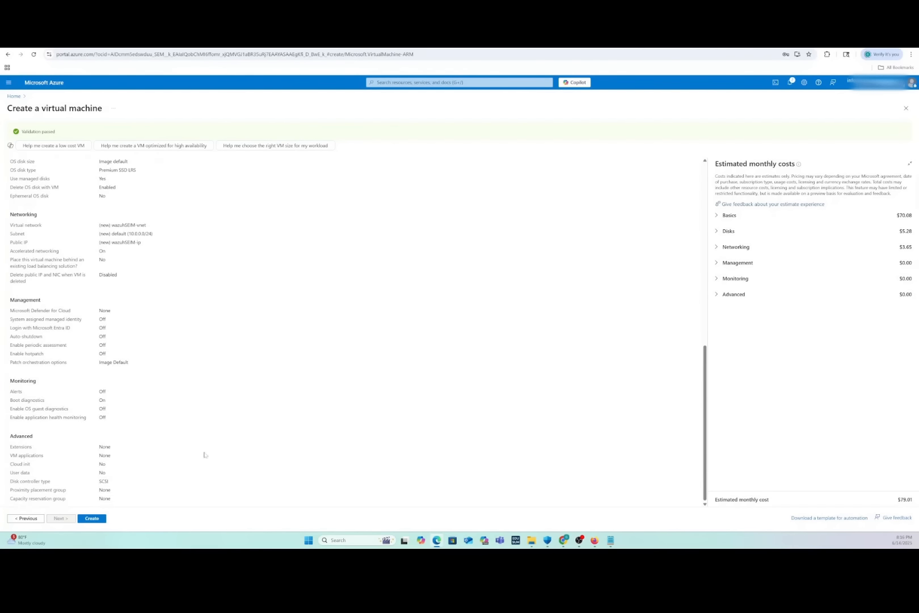
pyautogui.click(92, 518)
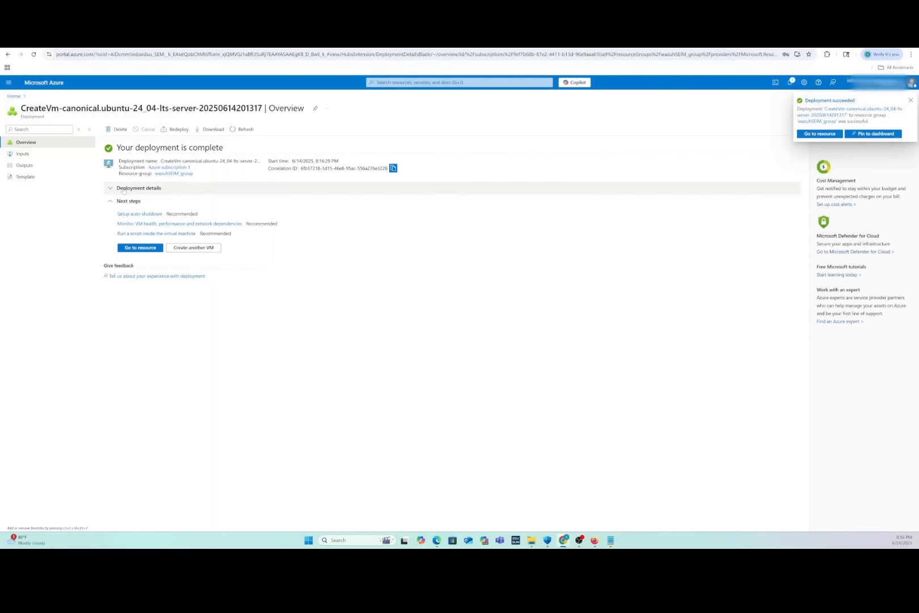
# Open the deployed virtual machine and copy its public IP address
pyautogui.click(141, 248)
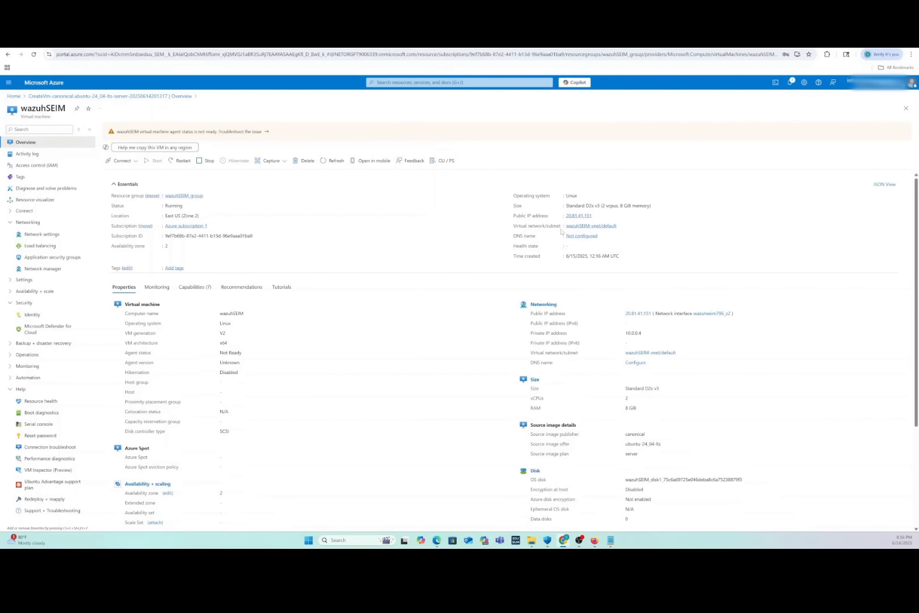
pyautogui.click(597, 216)
# Open Cloud Shell for the portal session
pyautogui.click(43, 435)
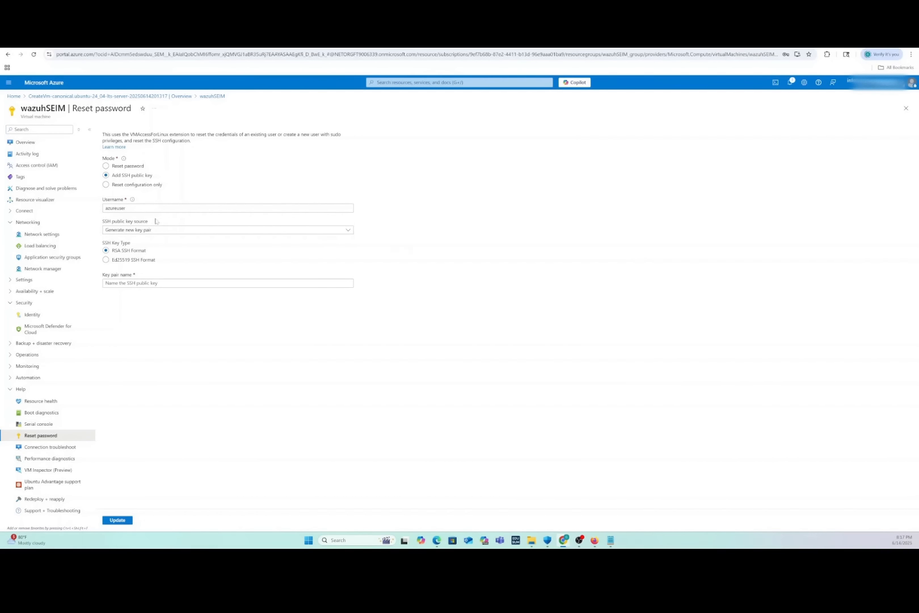
pyautogui.click(775, 84)
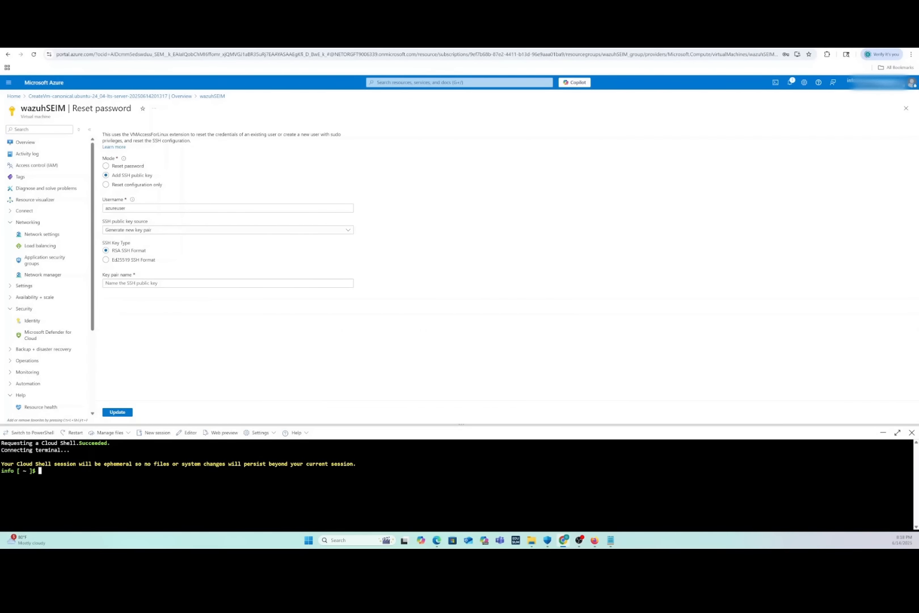
pyautogui.rightClick(58, 473)
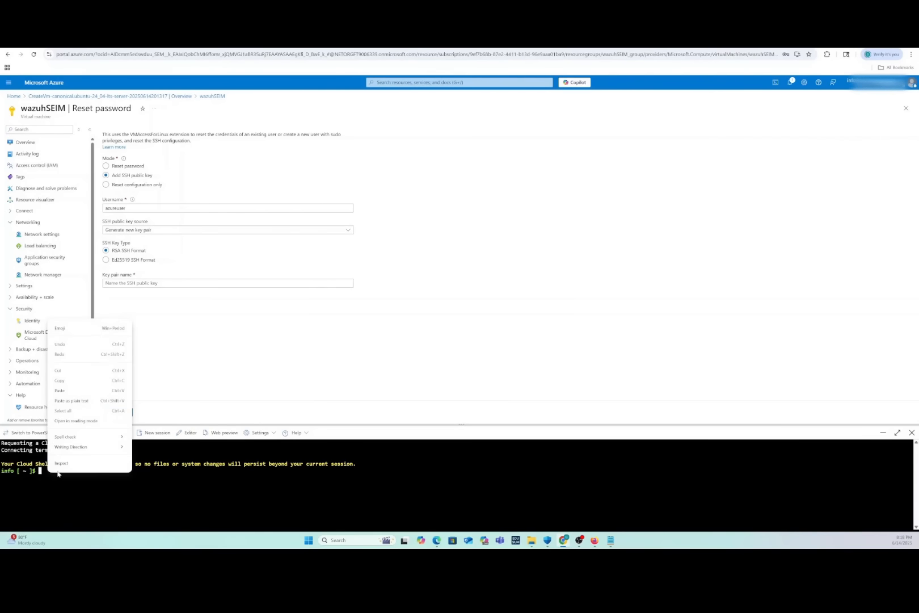
pyautogui.click(59, 390)
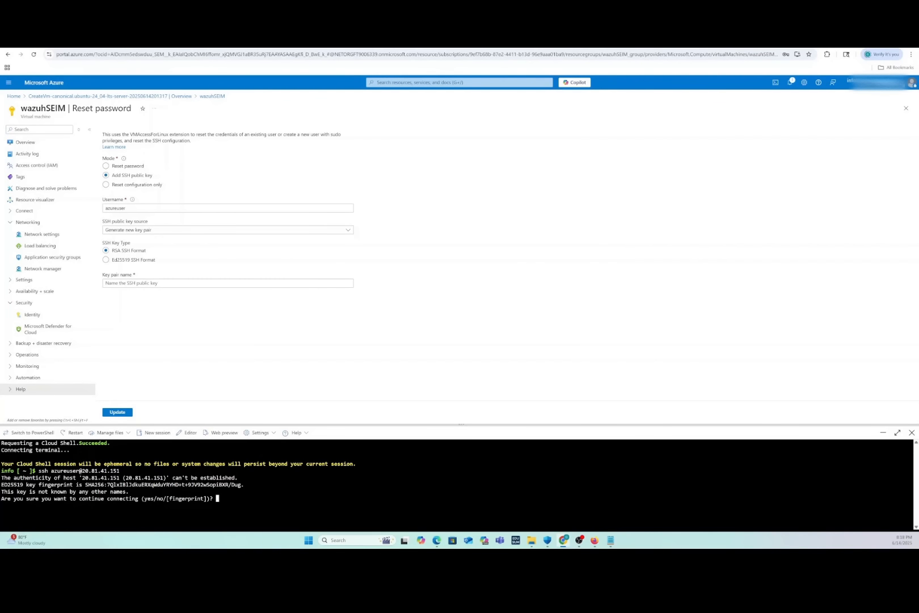
pyautogui.write('yes')
pyautogui.press('Return')
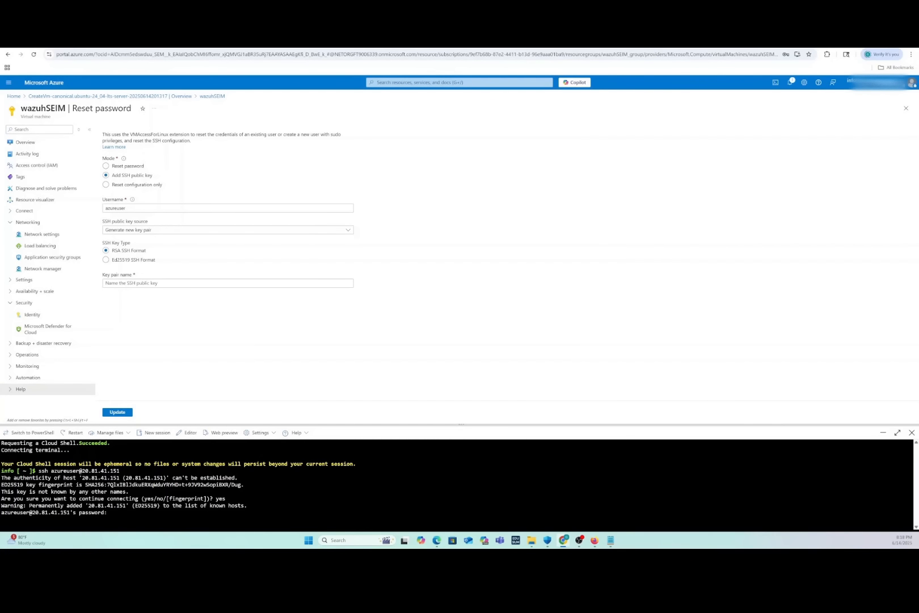
pyautogui.press('Return')
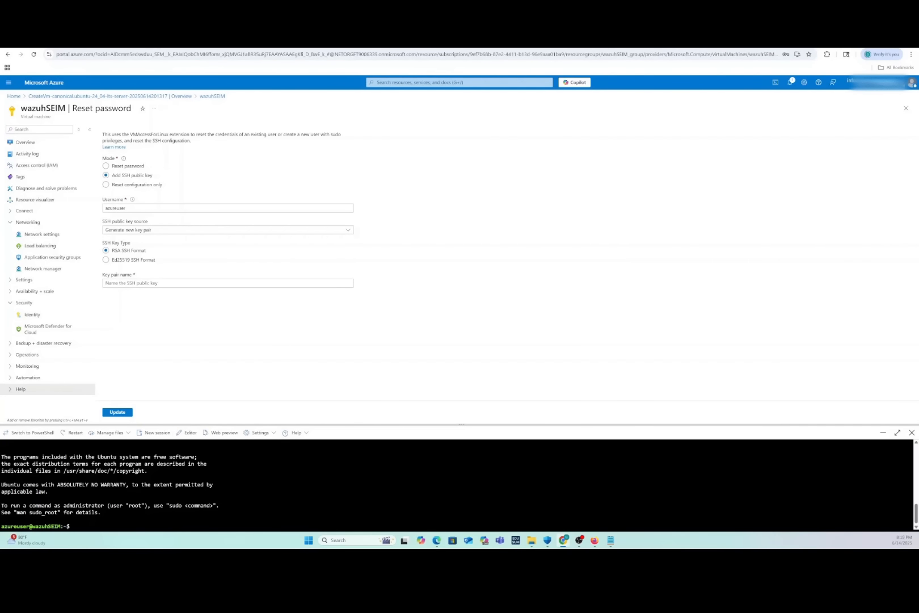
pyautogui.rightClick(74, 525)
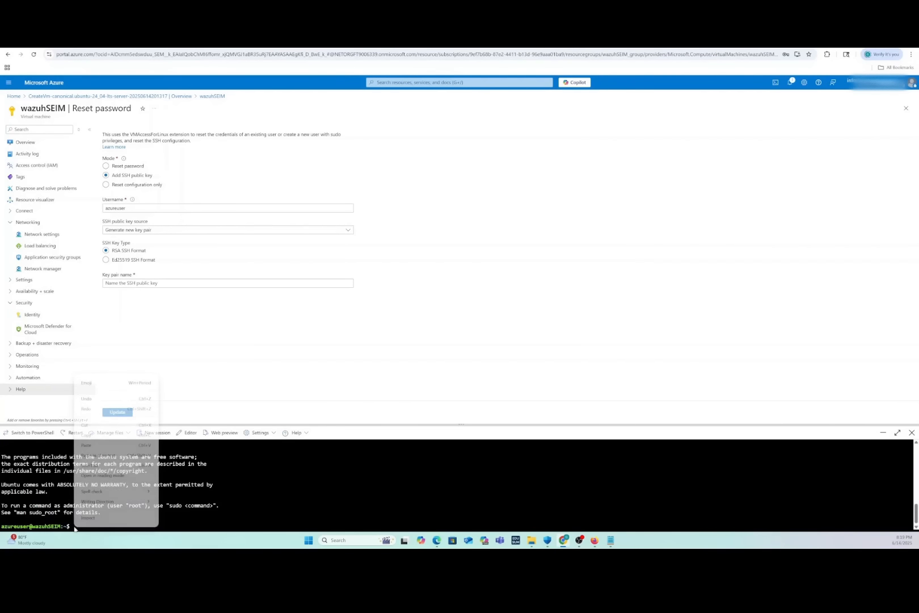
pyautogui.click(86, 445)
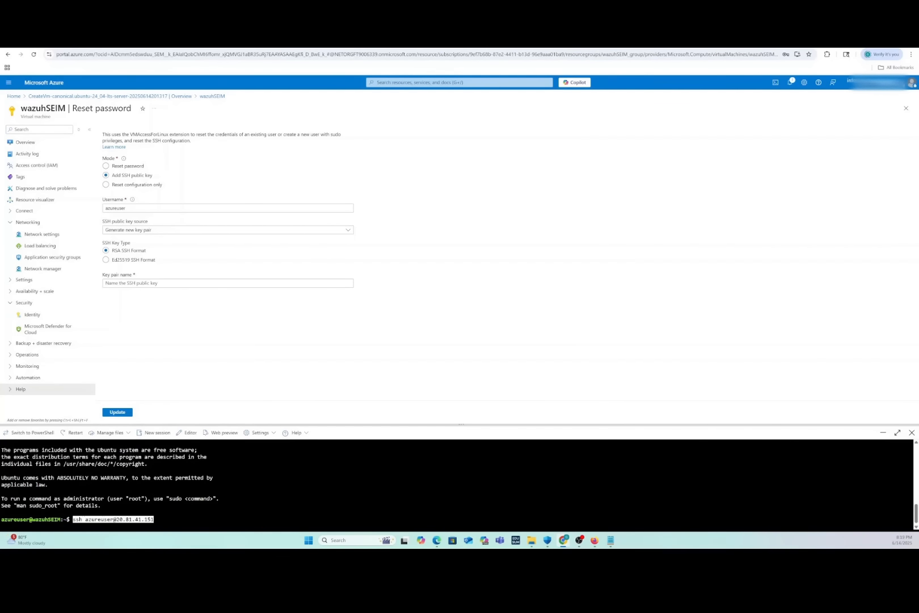
pyautogui.hotkey('ctrl', 'u')
pyautogui.rightClick(75, 521)
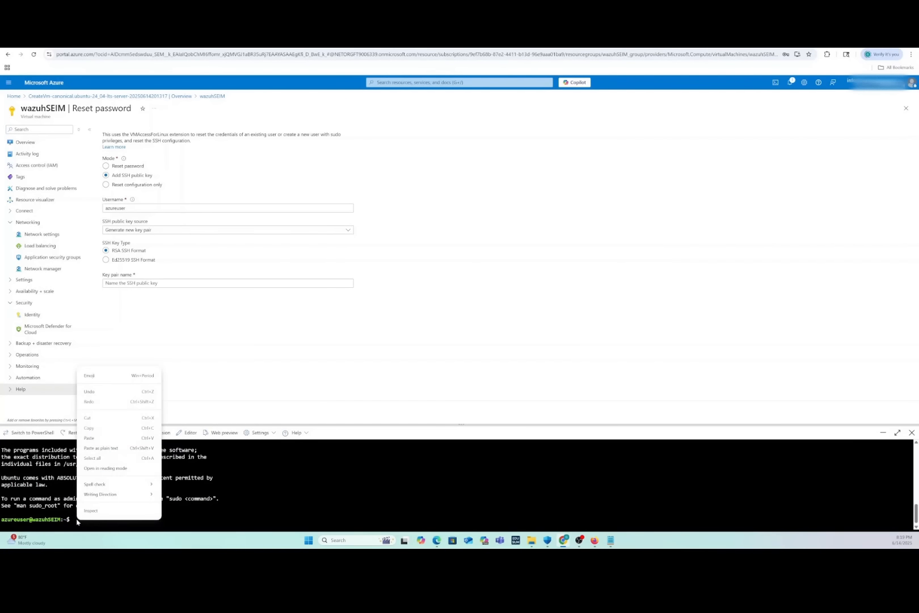
pyautogui.click(89, 438)
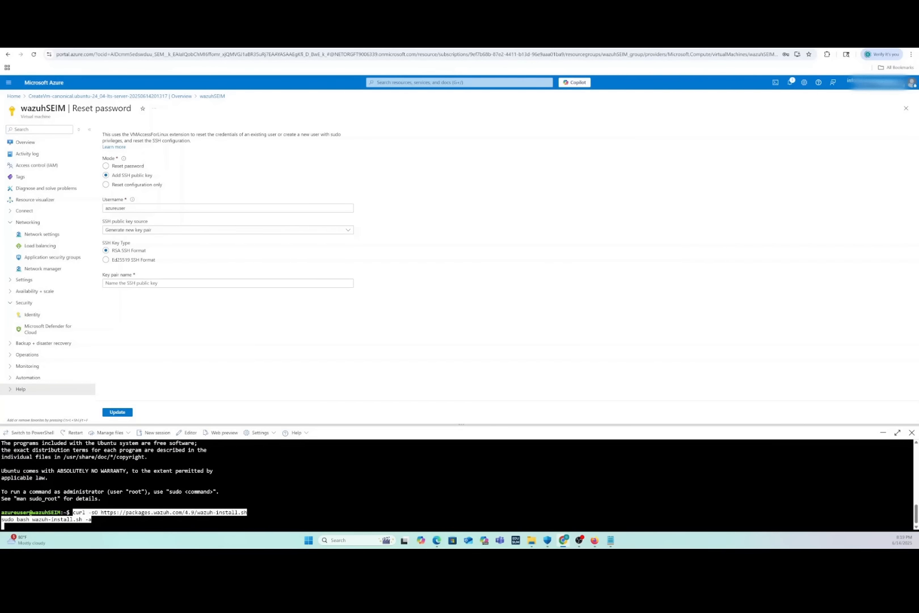
pyautogui.press('Return')
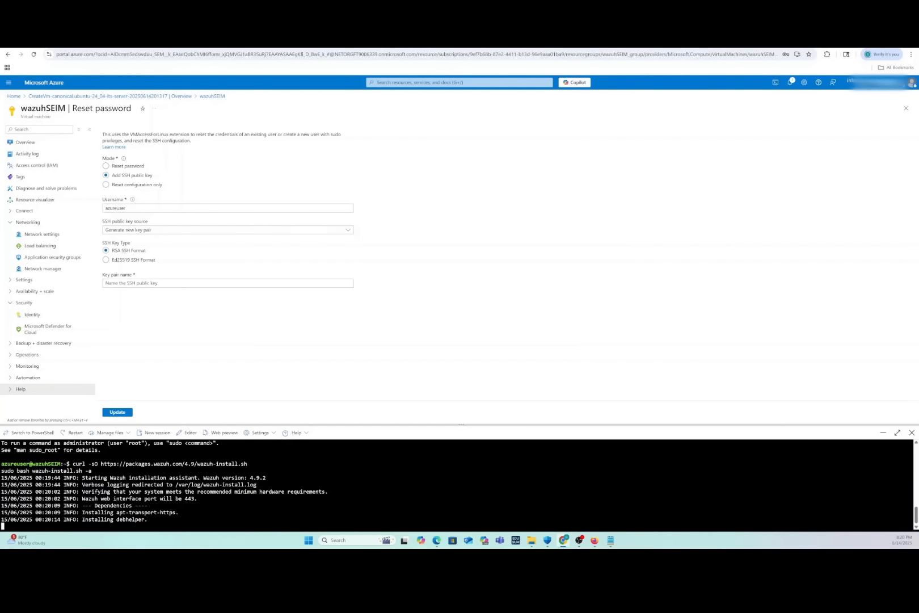
pyautogui.hotkey('alt', 'Tab')
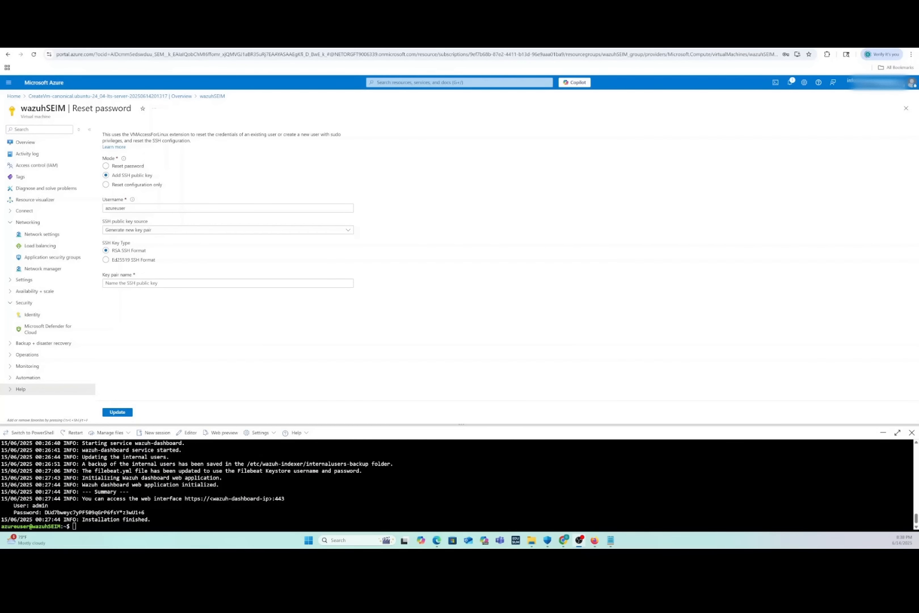
# Copy the generated admin password from the installation summary in Cloud Shell
pyautogui.hotkey('alt', 'Tab')
pyautogui.moveTo(148, 512); pyautogui.dragTo(45, 513)
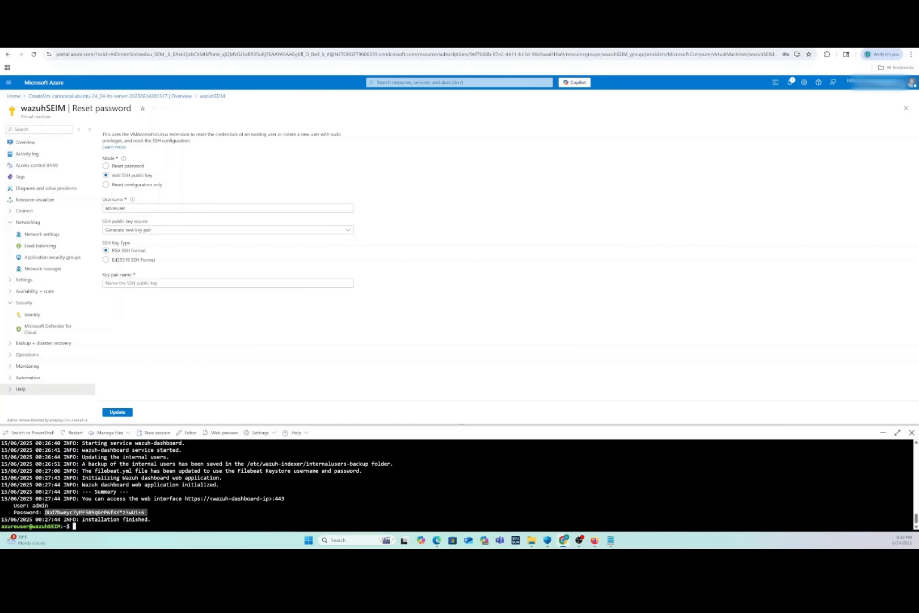
pyautogui.rightClick(54, 512)
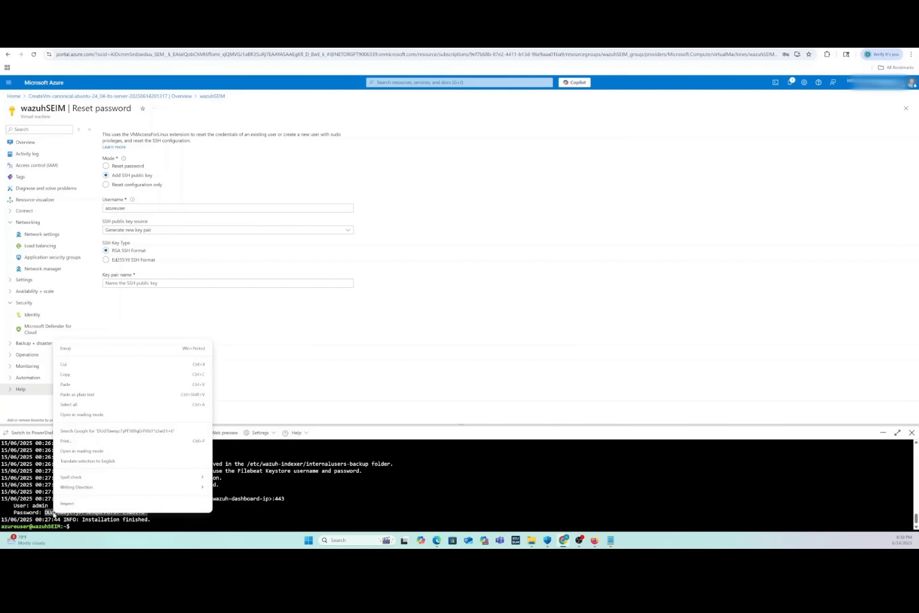
pyautogui.click(66, 375)
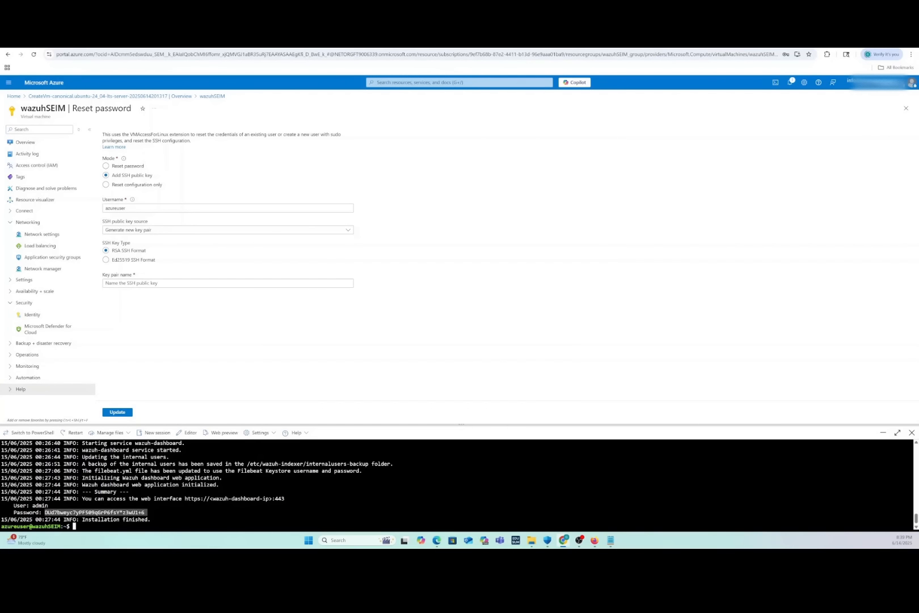
# Switch to Firefox and open the VM's public address 20.81.41.151 in the browser
pyautogui.hotkey('alt', 'Tab')
pyautogui.hotkey('alt', 'Tab')
pyautogui.hotkey('alt', 'Tab')
pyautogui.click(594, 540)
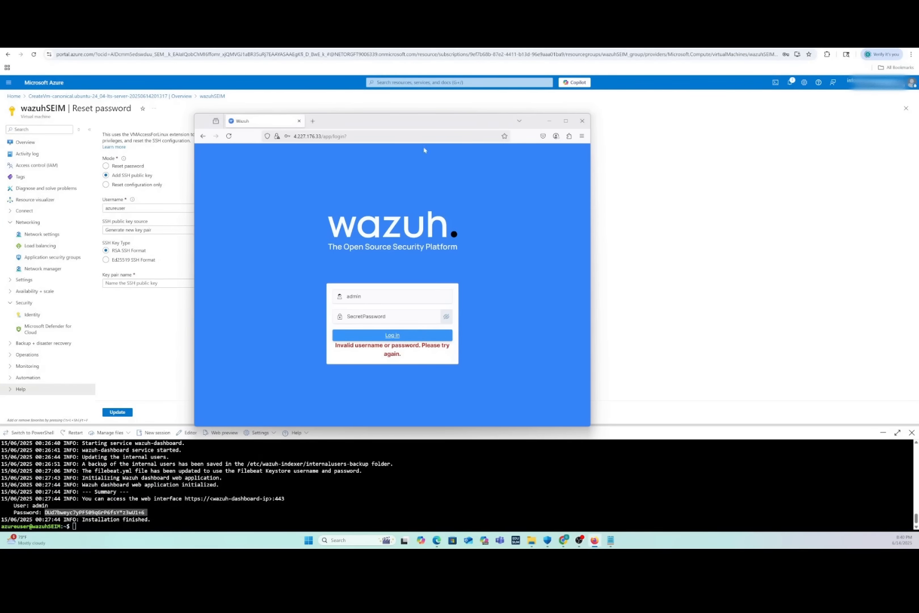
pyautogui.click(363, 136)
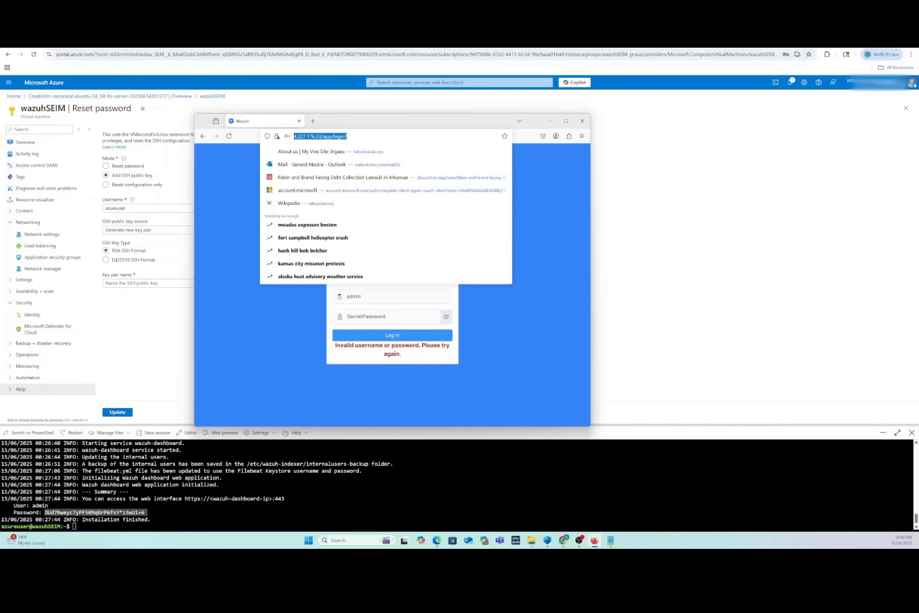
pyautogui.hotkey('ctrl', 'v')
pyautogui.press('Return')
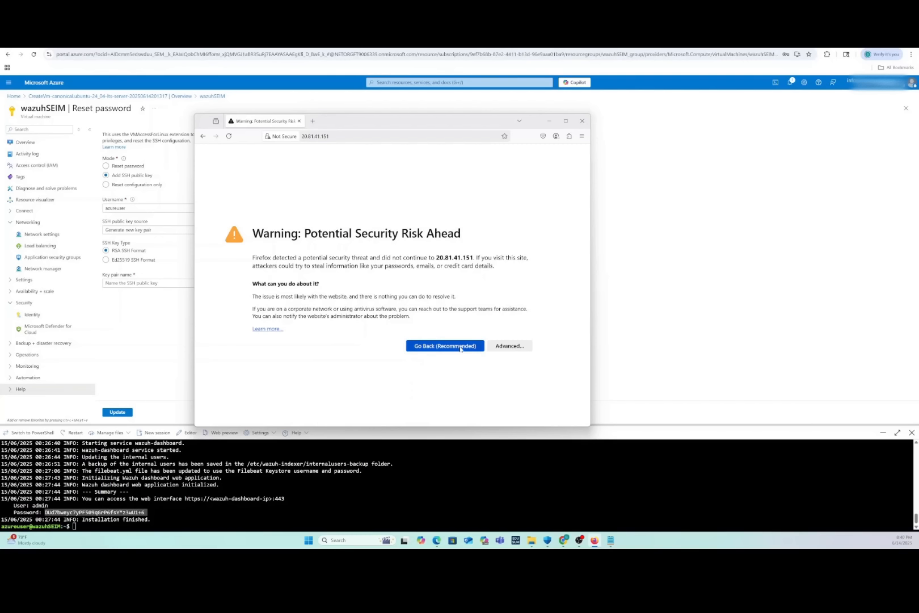
# Accept the self-signed certificate risk and continue to the Wazuh site
pyautogui.click(509, 345)
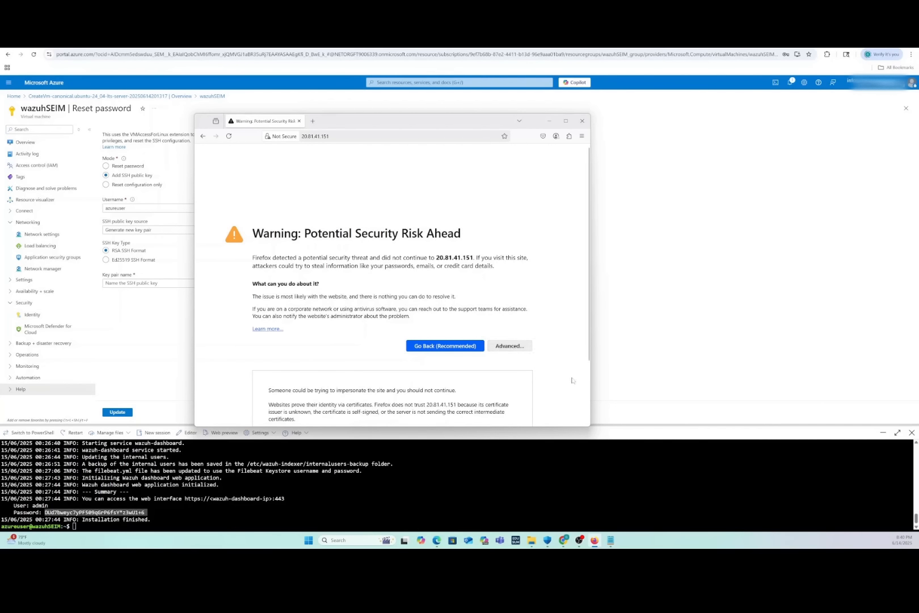
pyautogui.scroll(-2, 590, 417)
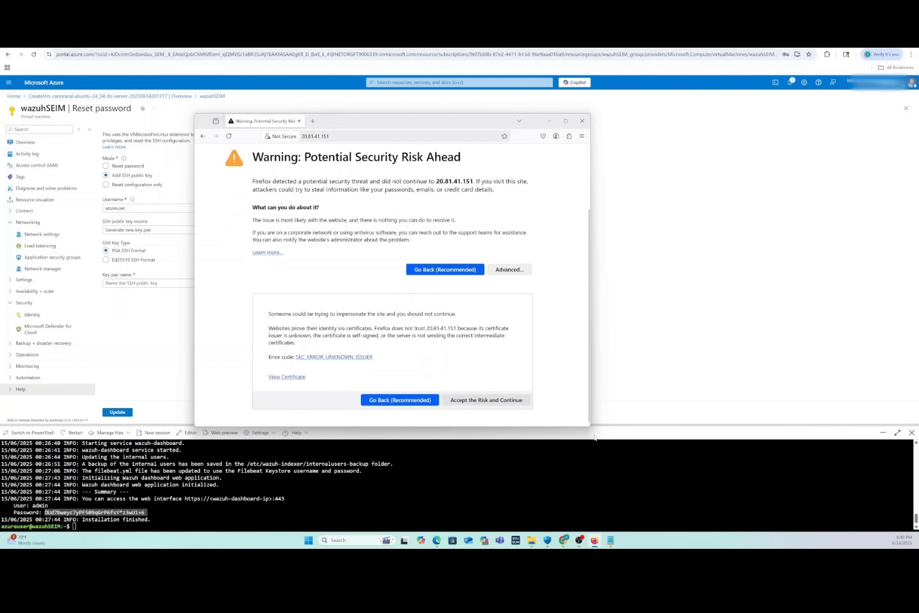
pyautogui.click(482, 406)
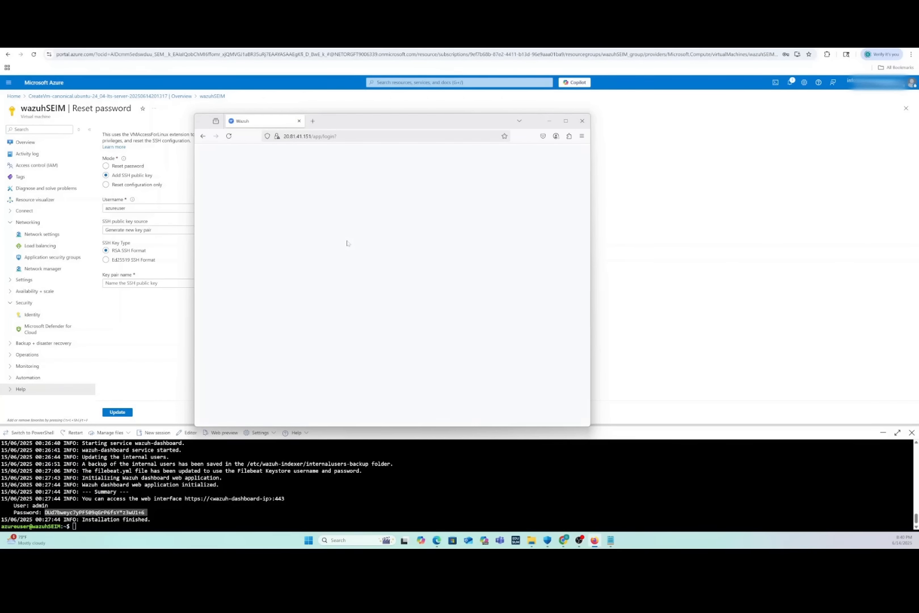
# Log in to the Wazuh dashboard with username admin and the generated admin password
pyautogui.write('admin')
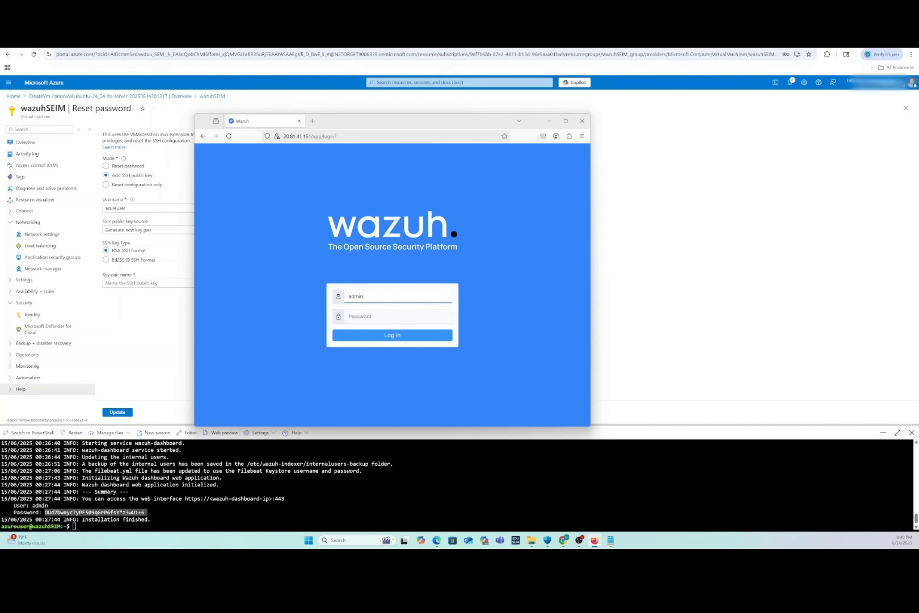
pyautogui.press('Tab')
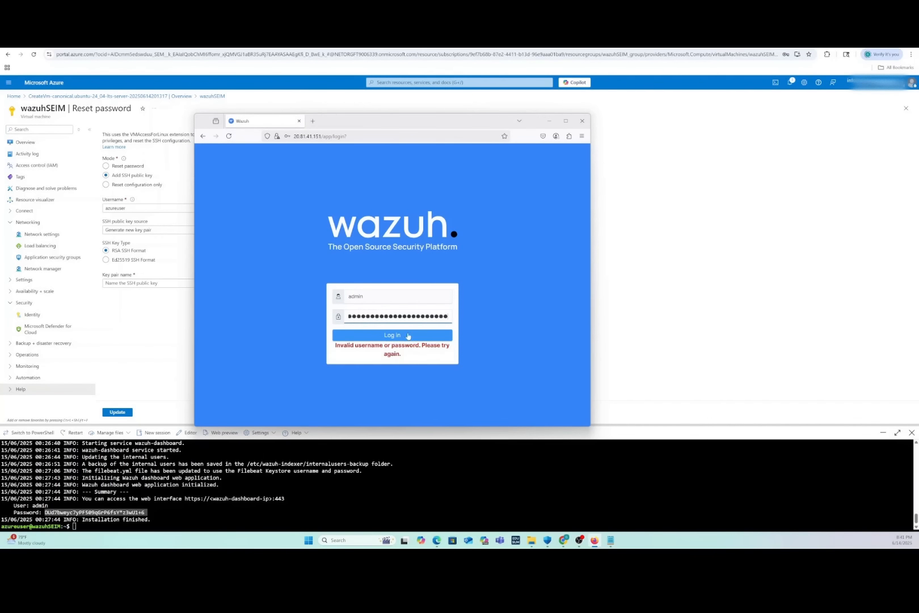
pyautogui.click(414, 335)
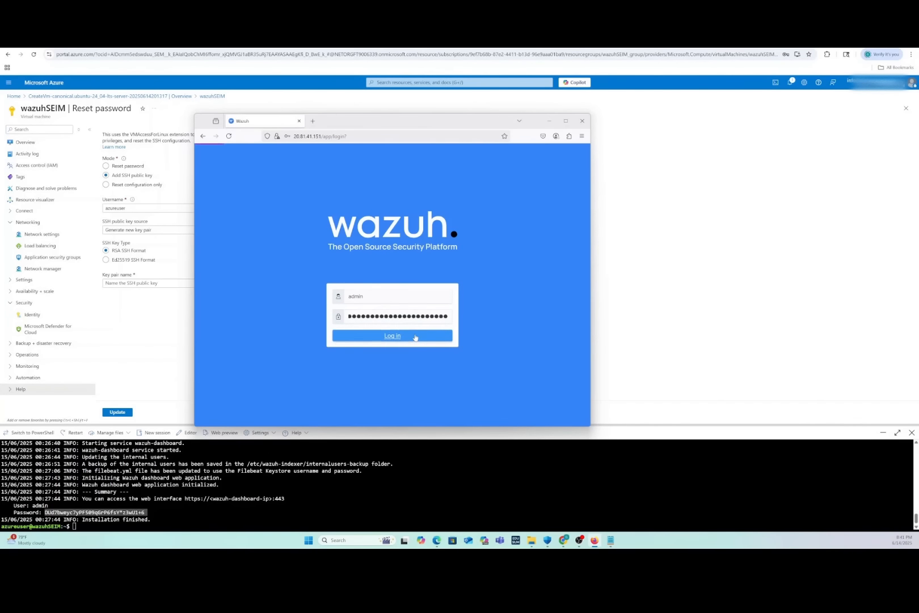
pyautogui.click(386, 209)
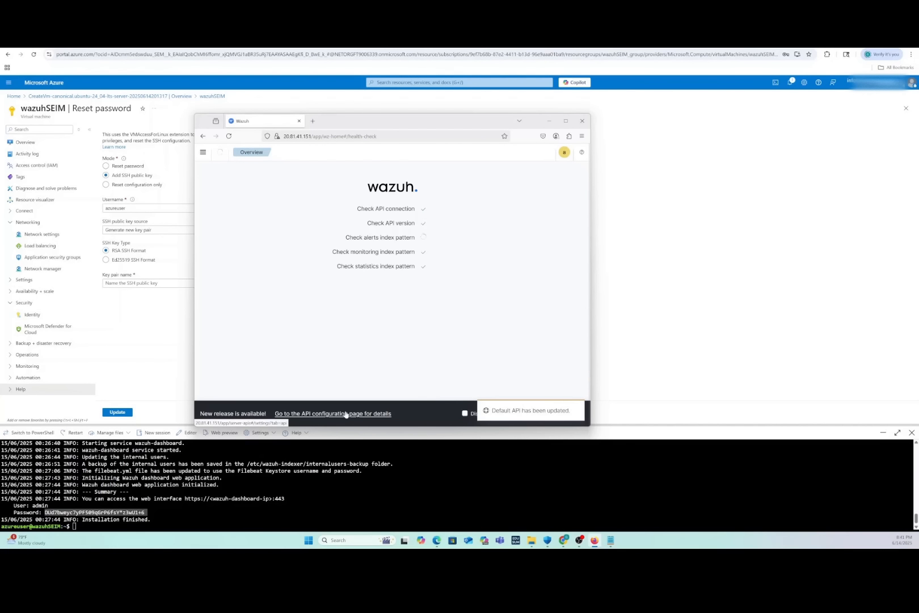
# Maximize the browser window and browse the Wazuh dashboard's navigation menu
pyautogui.press('super+Up')
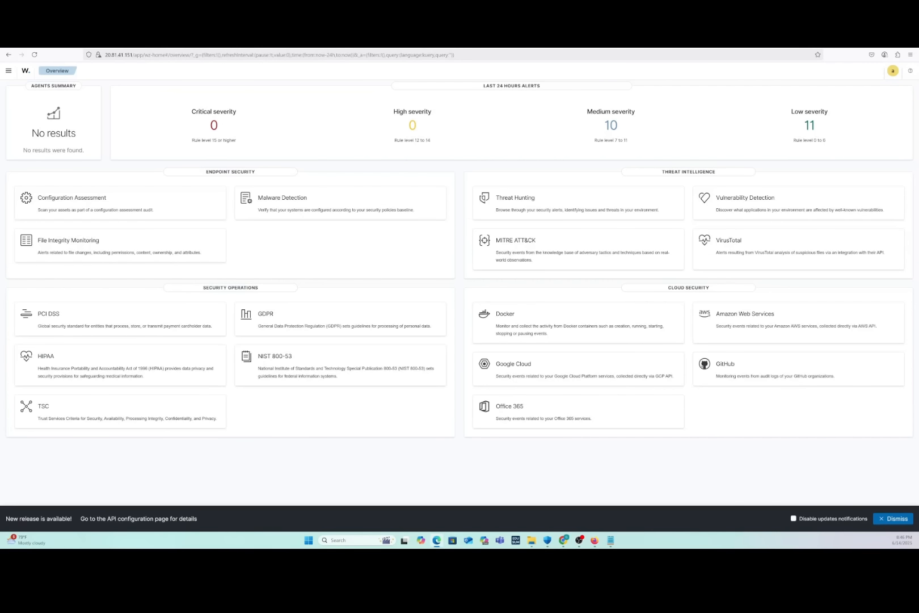
pyautogui.click(8, 70)
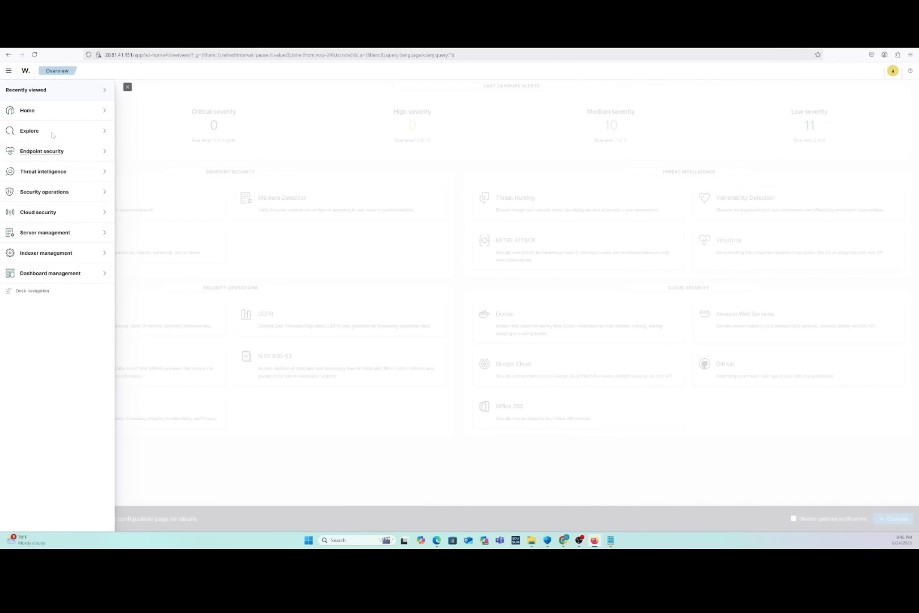
pyautogui.click(414, 131)
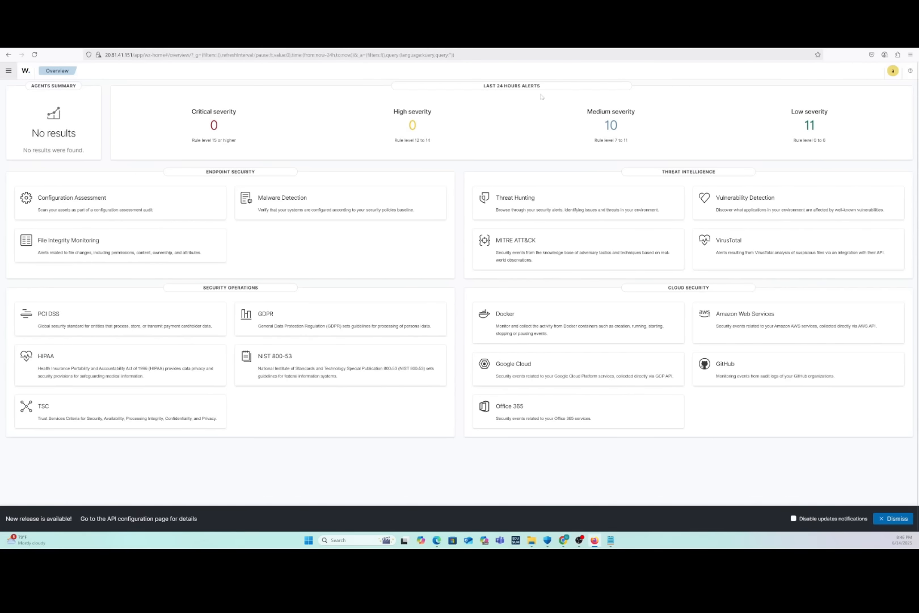